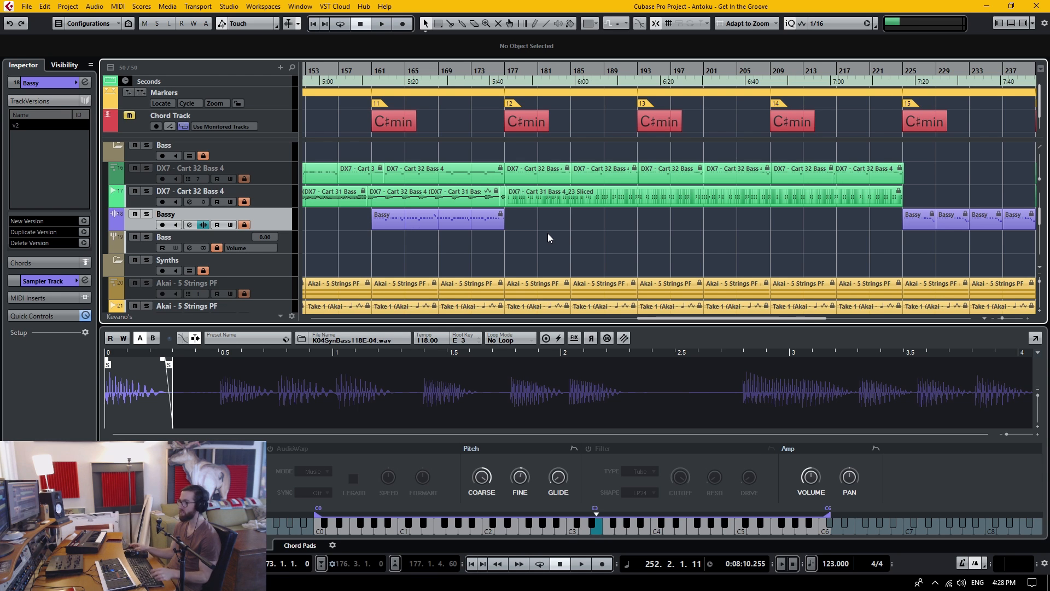
- Look over the full song arrangement across the bass and synth tracks
{"action": "key", "text": "g"}
{"action": "key", "text": "g"}
{"action": "key", "text": "g"}
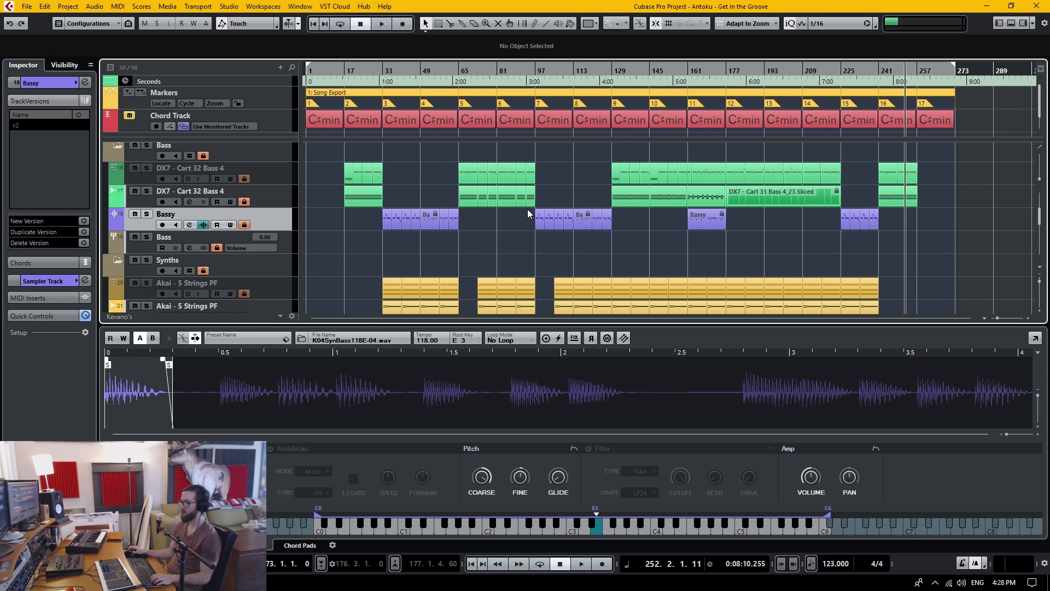
{"action": "scroll", "coordinate": [539, 247], "scroll_direction": "up", "scroll_amount": 5}
{"action": "scroll", "coordinate": [539, 247], "scroll_direction": "down", "scroll_amount": 5}
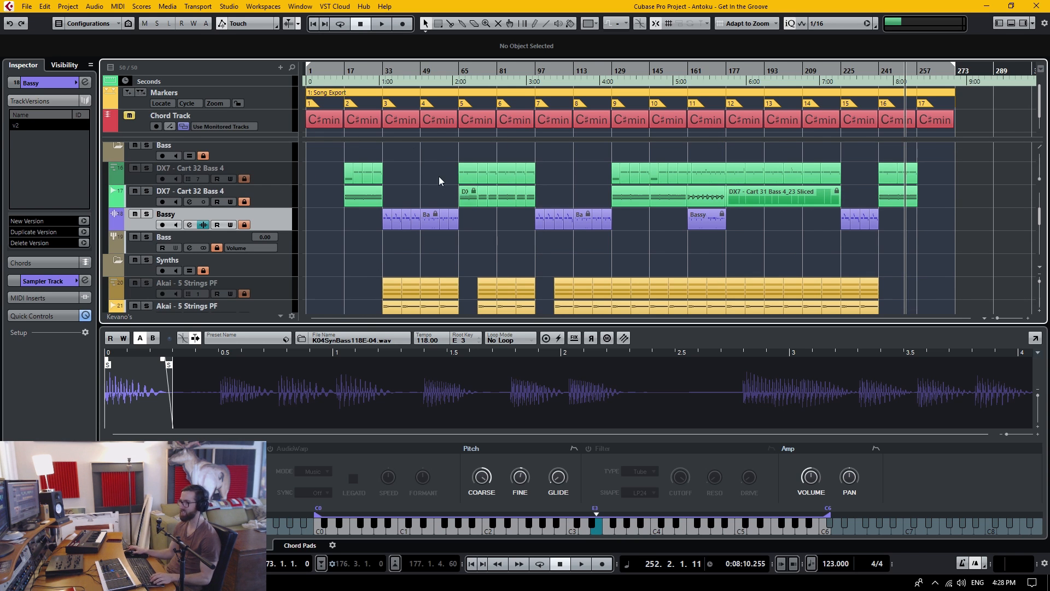
- Place the playhead at about bar 20 and toggle solo on and off for the lower DX7 - Cart 32 Bass 4 track
{"action": "left_click_drag", "start_coordinate": [354, 80], "coordinate": [361, 117]}
{"action": "left_click_drag", "start_coordinate": [429, 182], "coordinate": [554, 187]}
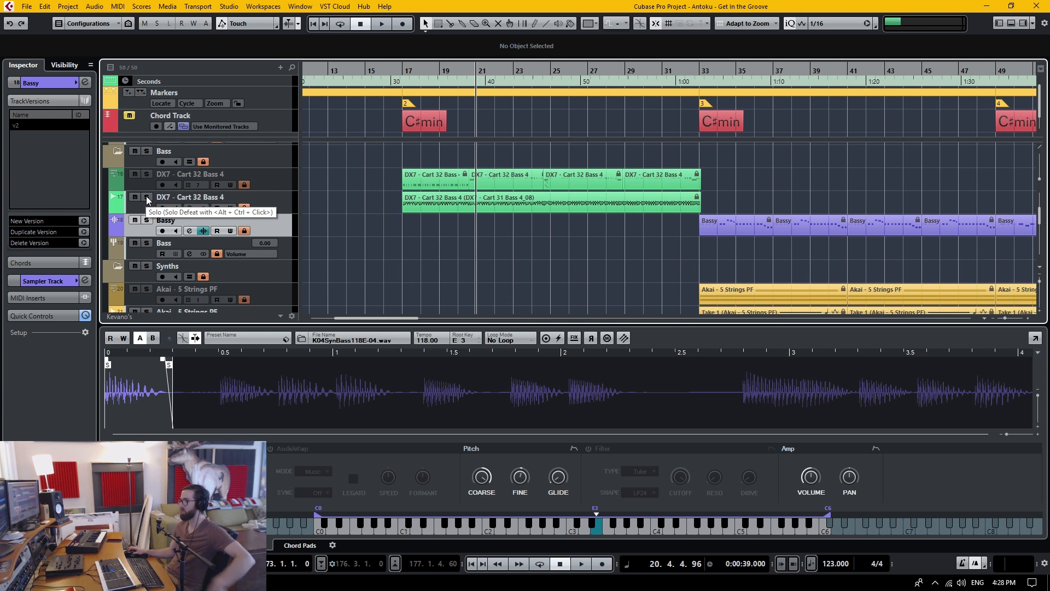
{"action": "left_click", "coordinate": [147, 197]}
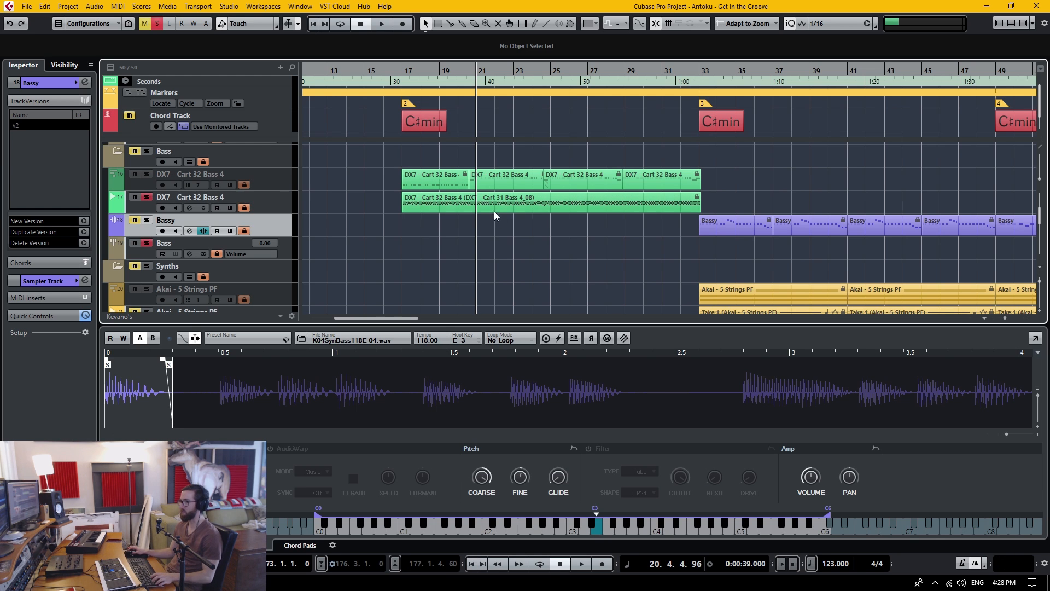
{"action": "left_click", "coordinate": [146, 197]}
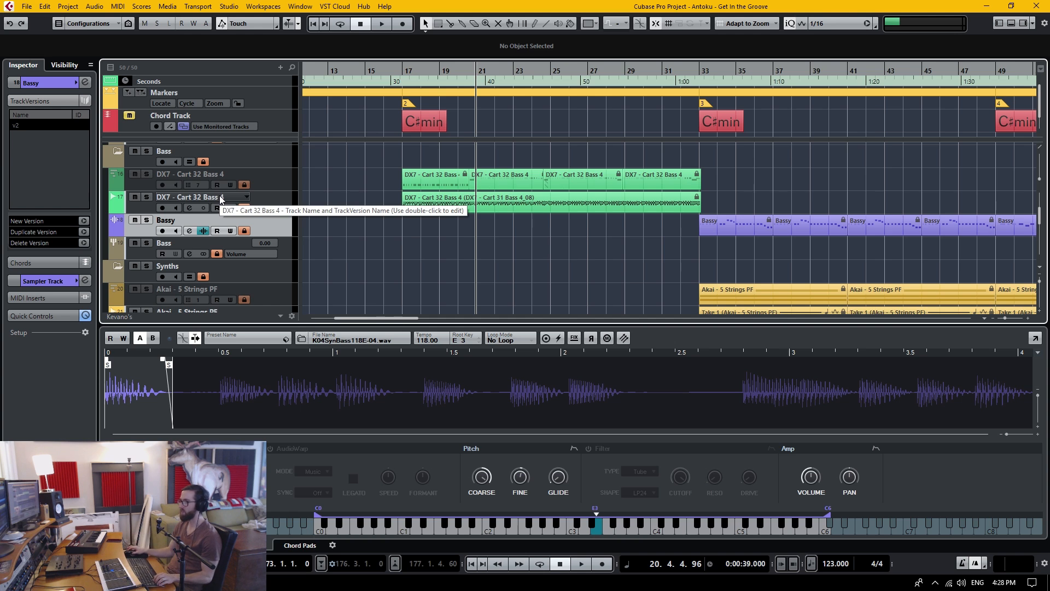
{"action": "key", "text": "g"}
{"action": "key", "text": "g"}
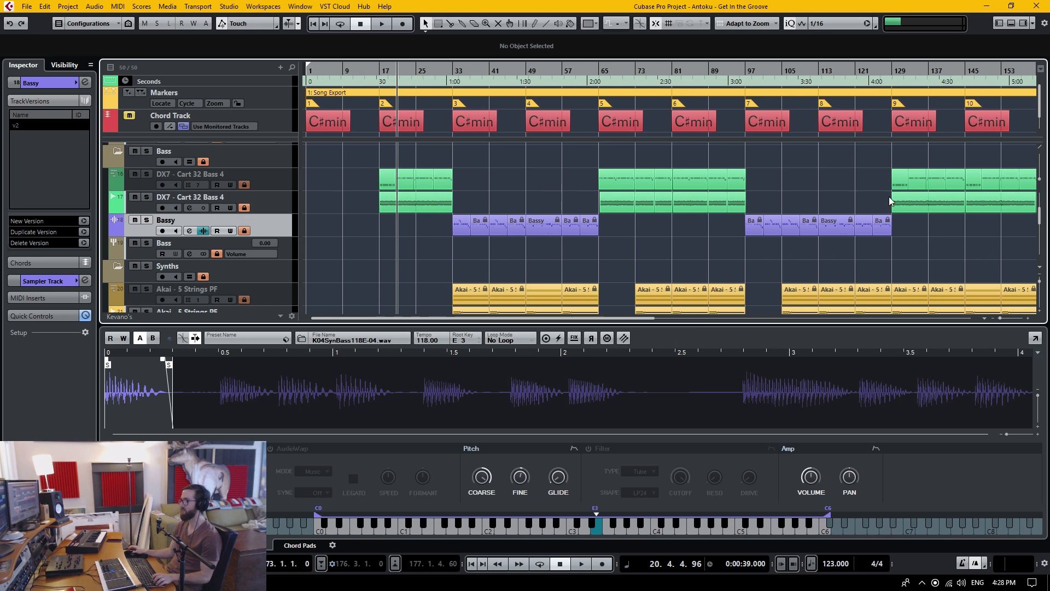
- Show the media File Browser in the right zone, and hide the zone again
{"action": "left_click", "coordinate": [1022, 24]}
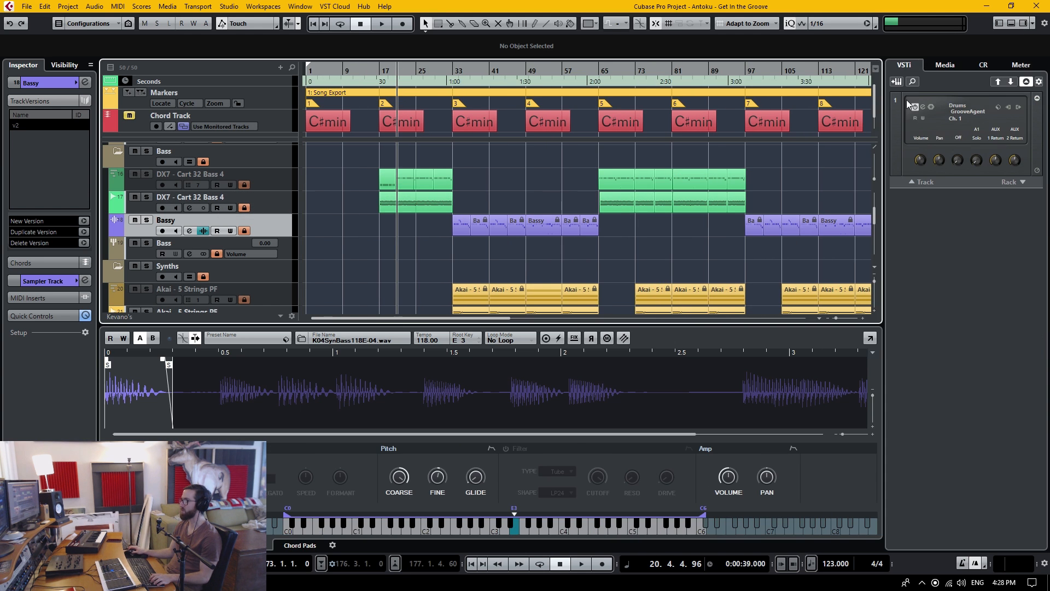
{"action": "left_click", "coordinate": [945, 65]}
{"action": "left_click", "coordinate": [1004, 293]}
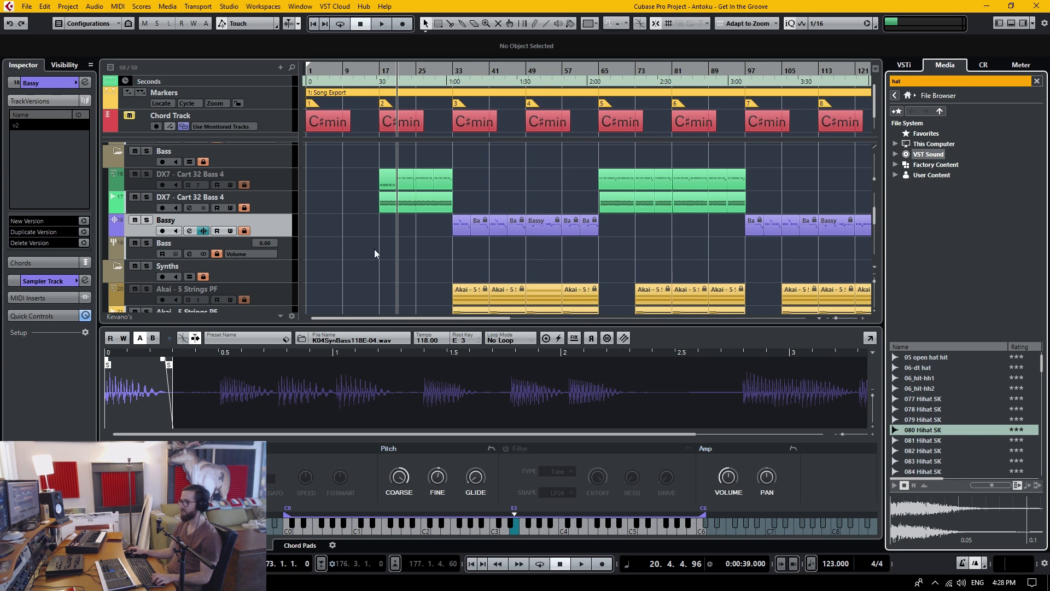
{"action": "left_click", "coordinate": [1032, 23]}
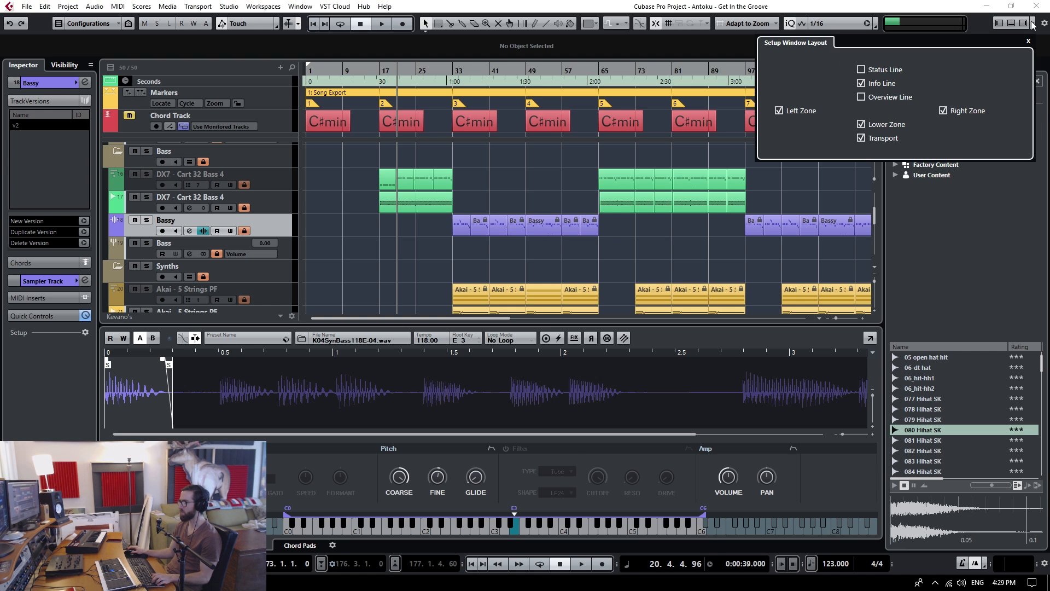
{"action": "left_click", "coordinate": [1023, 23]}
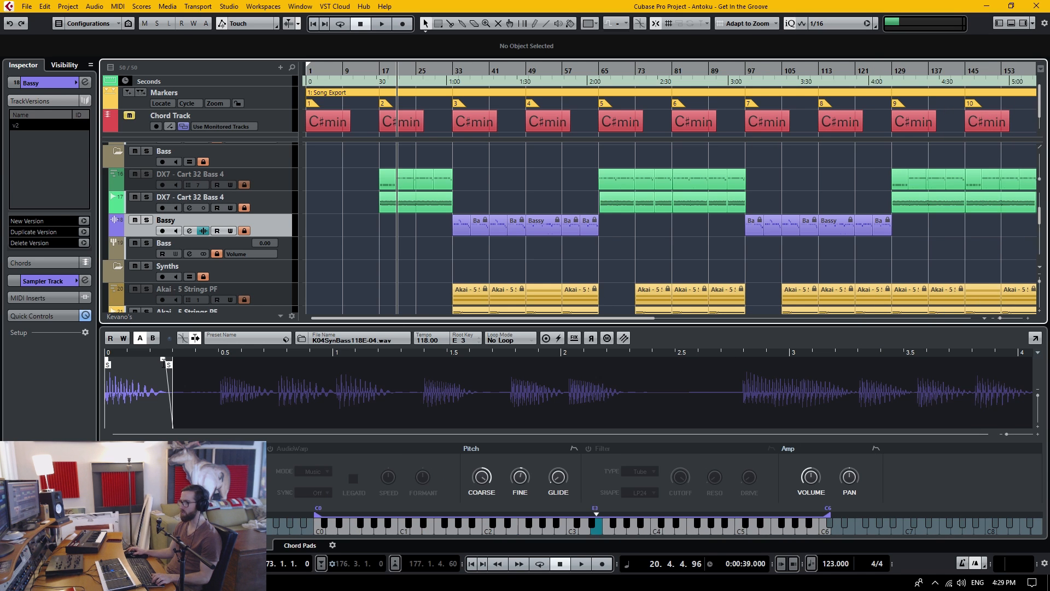
- Extend the Bassy sample's end to about 4 seconds, and trim it back to the first note at about 0.3 seconds
{"action": "left_click_drag", "start_coordinate": [162, 360], "coordinate": [1023, 359]}
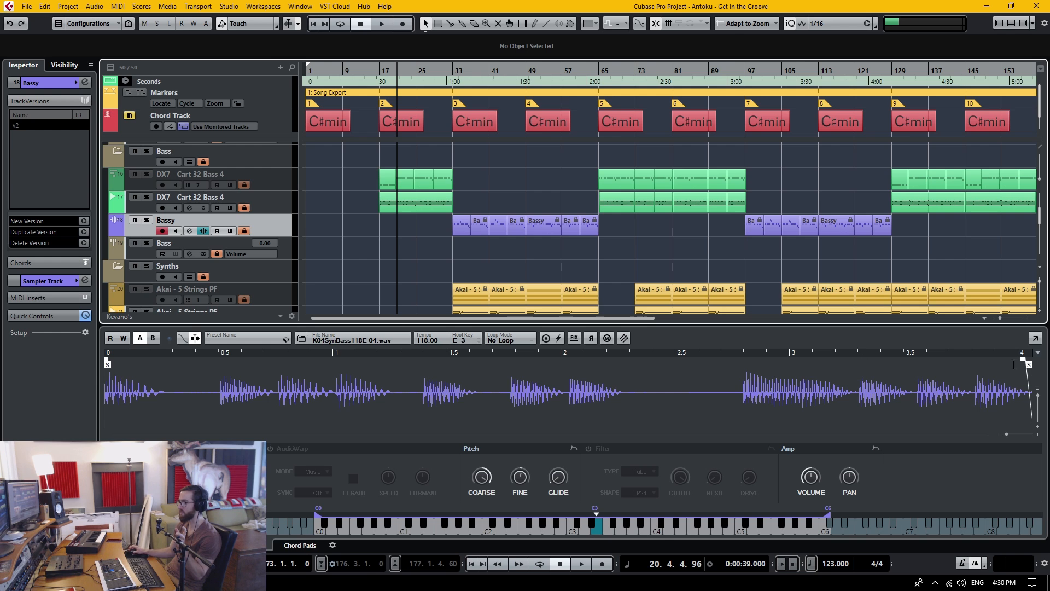
{"action": "mouse_move", "coordinate": [1028, 364]}
{"action": "left_mouse_down"}
{"action": "mouse_move", "coordinate": [152, 360]}
{"action": "mouse_move", "coordinate": [171, 364]}
{"action": "left_mouse_up"}
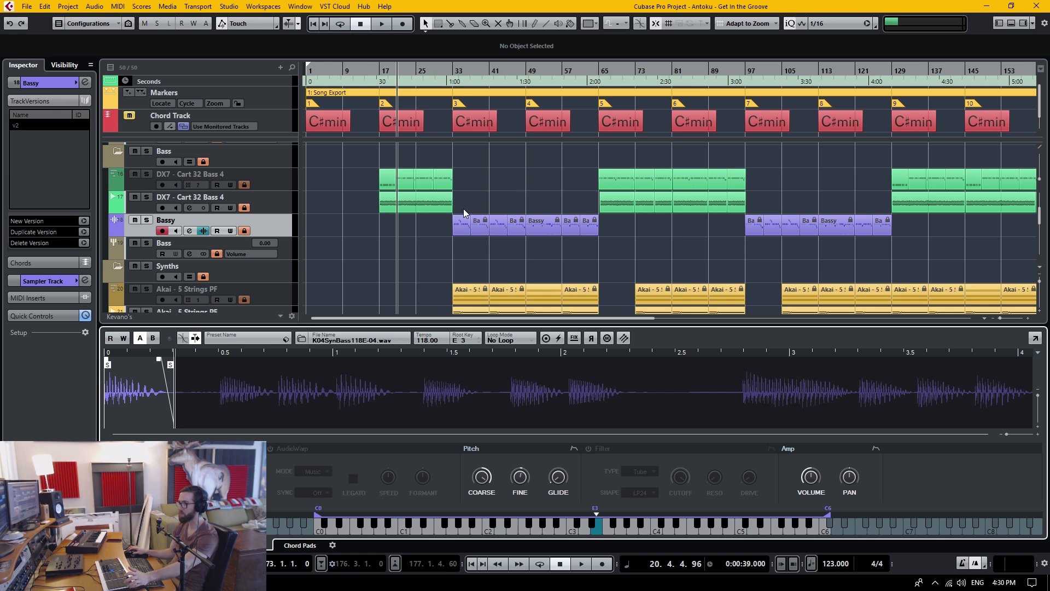
- Play the arrangement from bar 33 to about bar 37, and toggle solo on and off for the Bassy track
{"action": "left_click_drag", "start_coordinate": [459, 73], "coordinate": [455, 83]}
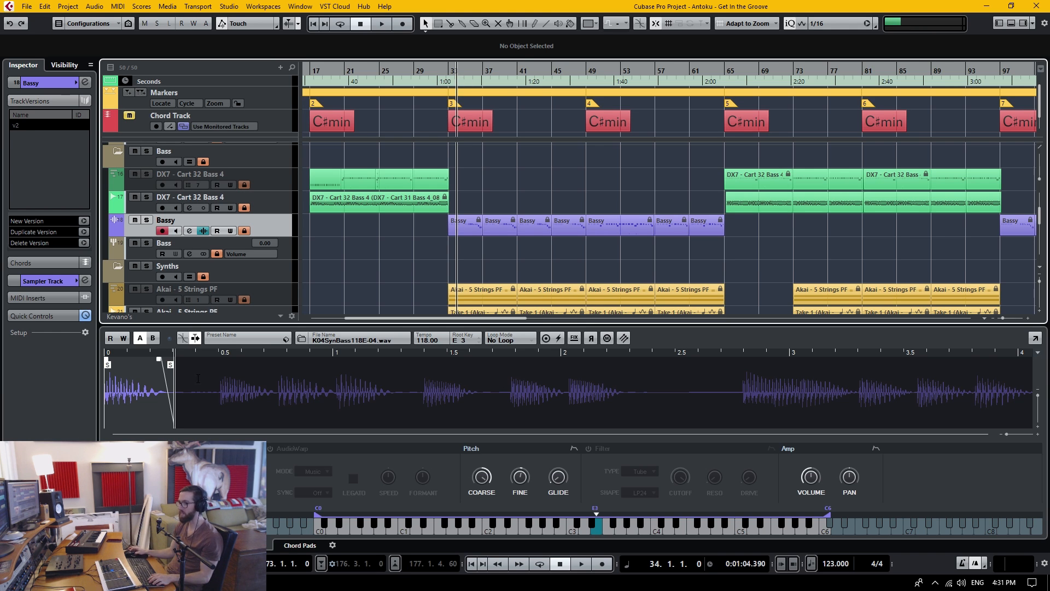
{"action": "left_click_drag", "start_coordinate": [445, 74], "coordinate": [366, 231]}
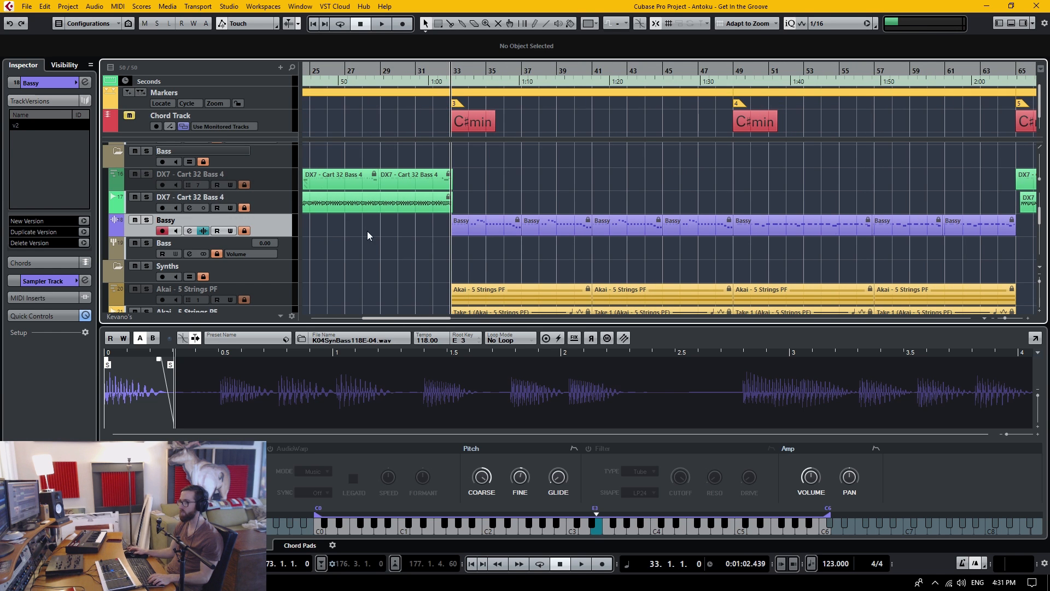
{"action": "key", "text": "space"}
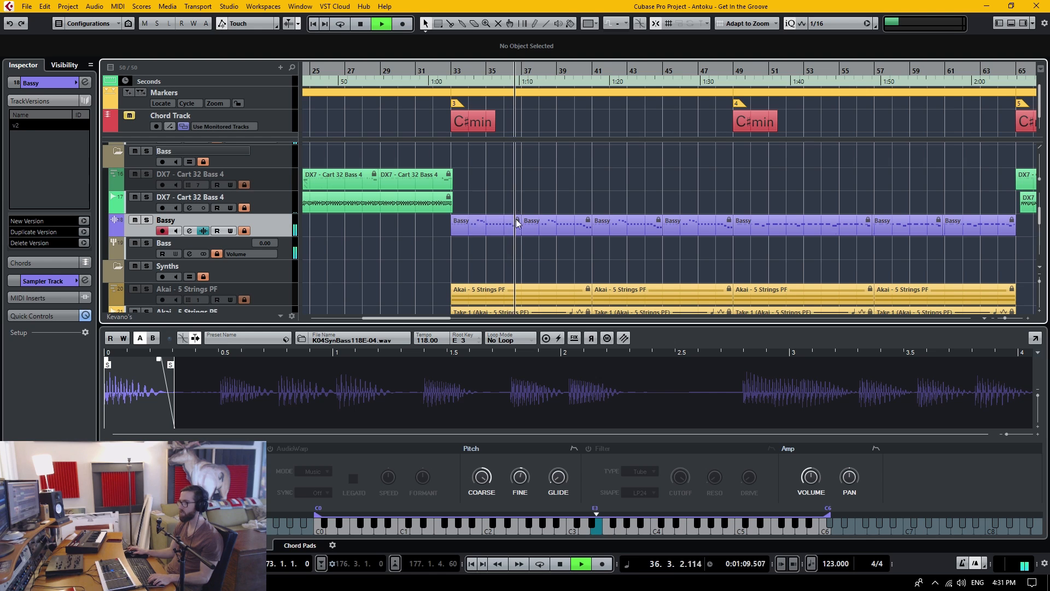
{"action": "key", "text": "space"}
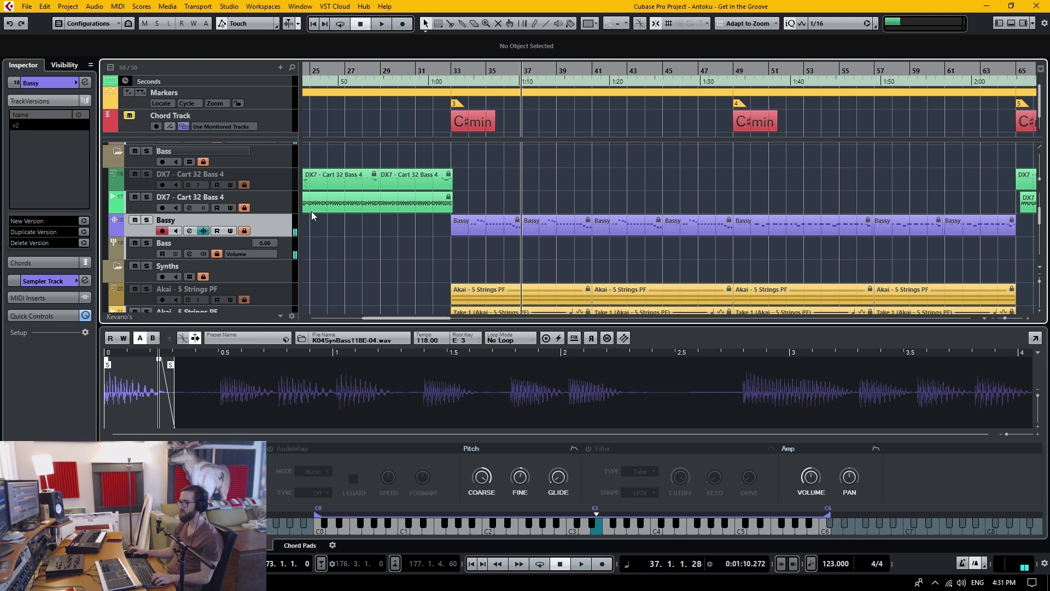
{"action": "left_click", "coordinate": [147, 220]}
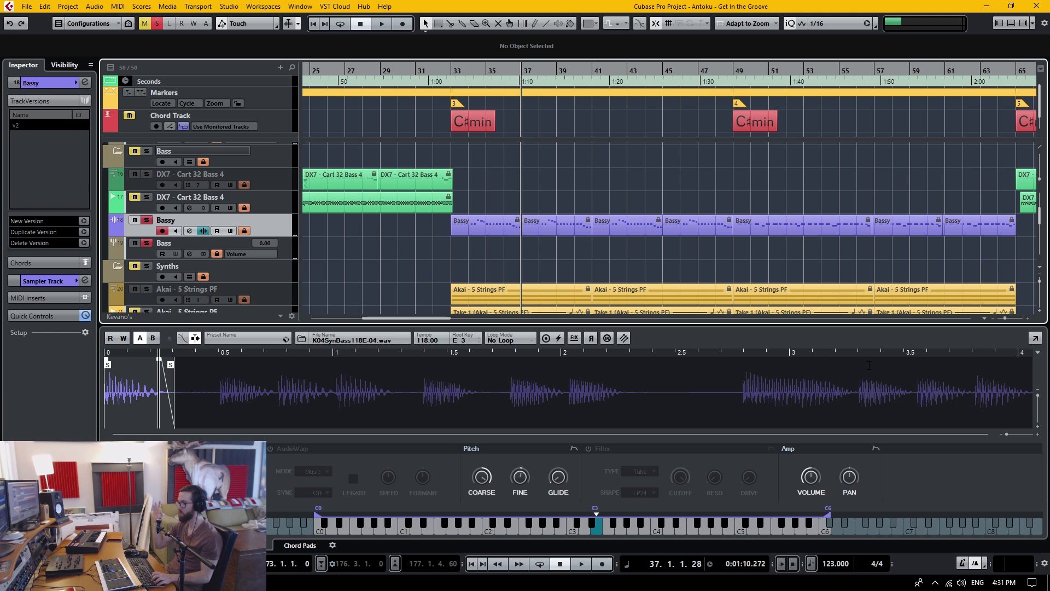
{"action": "left_click", "coordinate": [157, 23]}
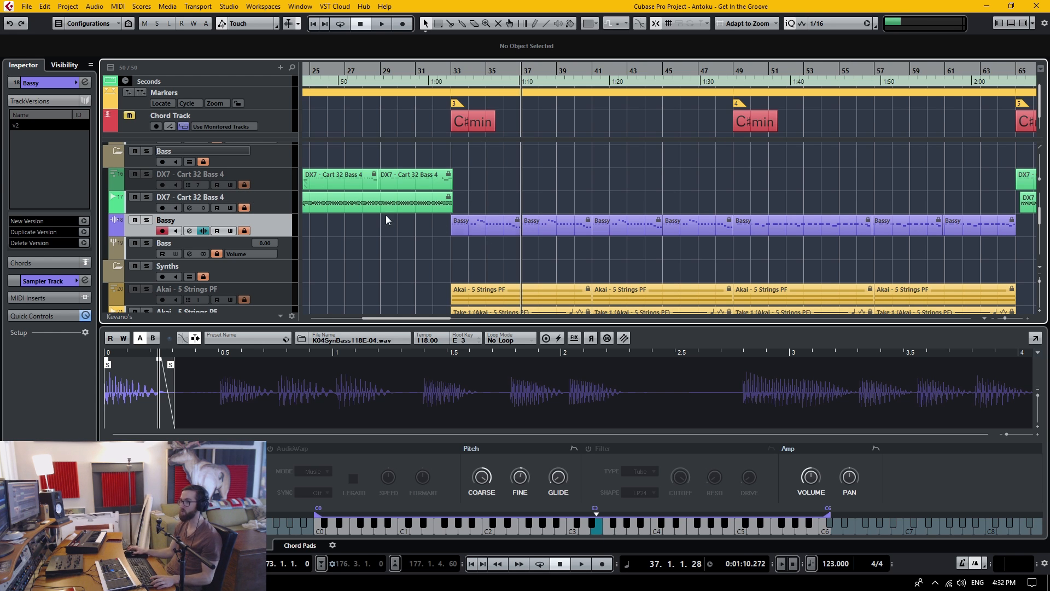
- Add a HALion 6 instrument track below the Bassy track and close the instrument's window
{"action": "right_click", "coordinate": [281, 225]}
{"action": "mouse_move", "coordinate": [454, 226]}
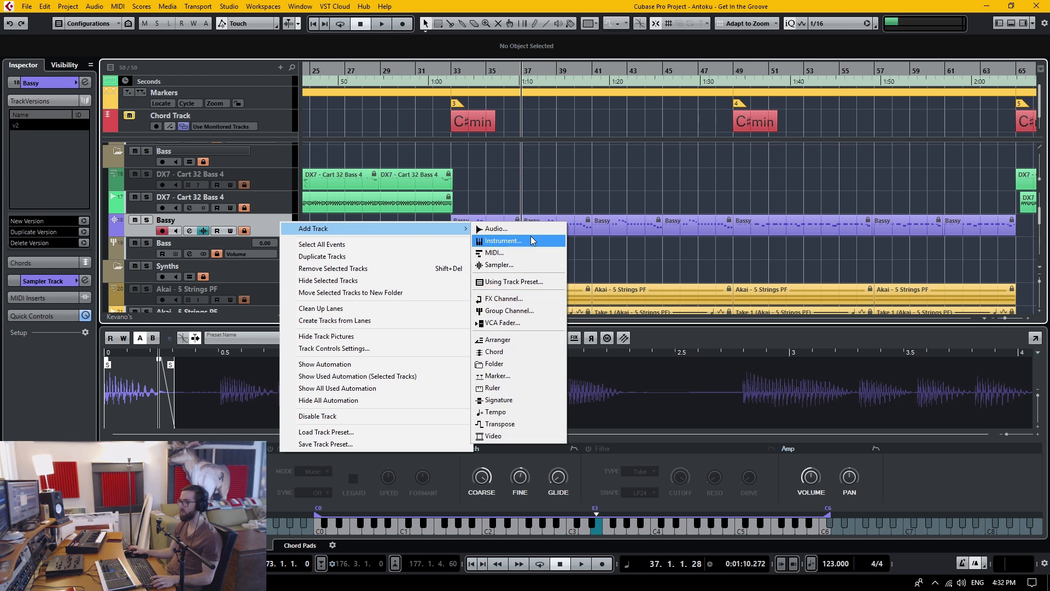
{"action": "left_click", "coordinate": [506, 239]}
{"action": "left_click", "coordinate": [481, 306]}
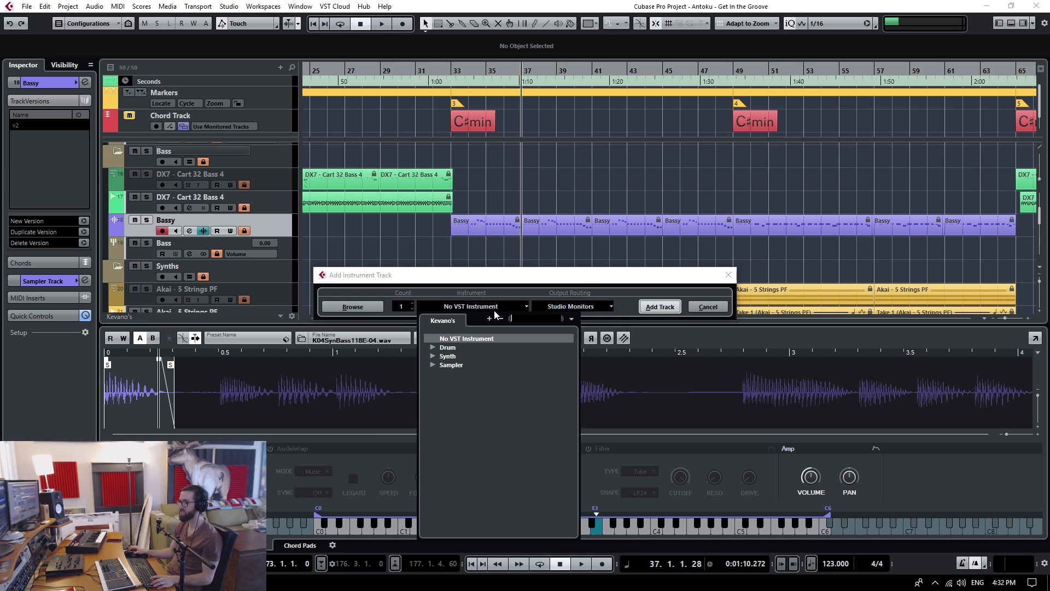
{"action": "left_click", "coordinate": [432, 356]}
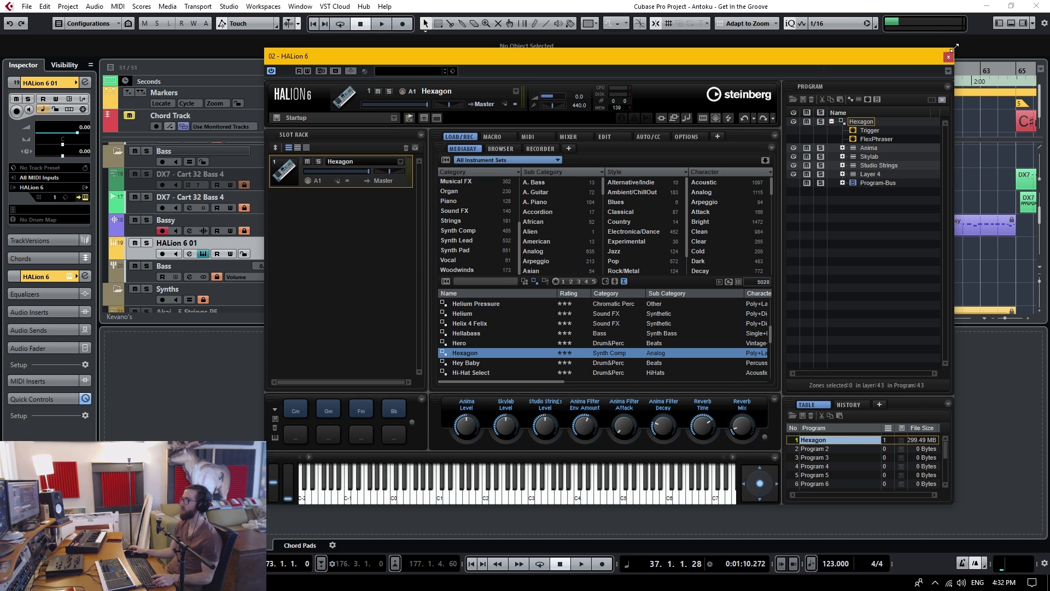
{"action": "left_click", "coordinate": [949, 57]}
- Solo the Bassy sampler track and start playback from bar 33
{"action": "left_click", "coordinate": [266, 222]}
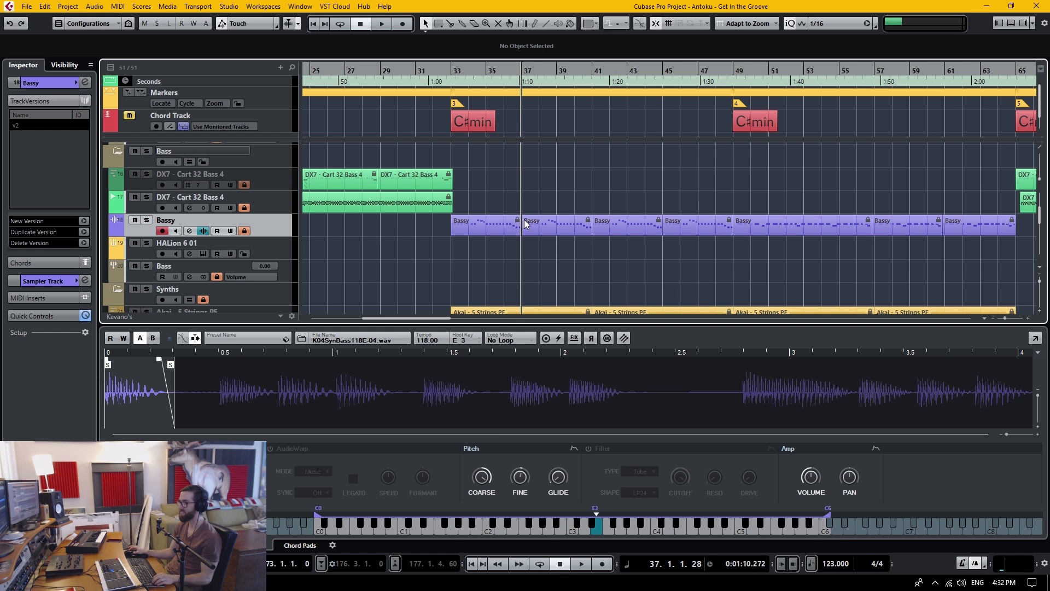
{"action": "left_click_drag", "start_coordinate": [477, 72], "coordinate": [452, 74]}
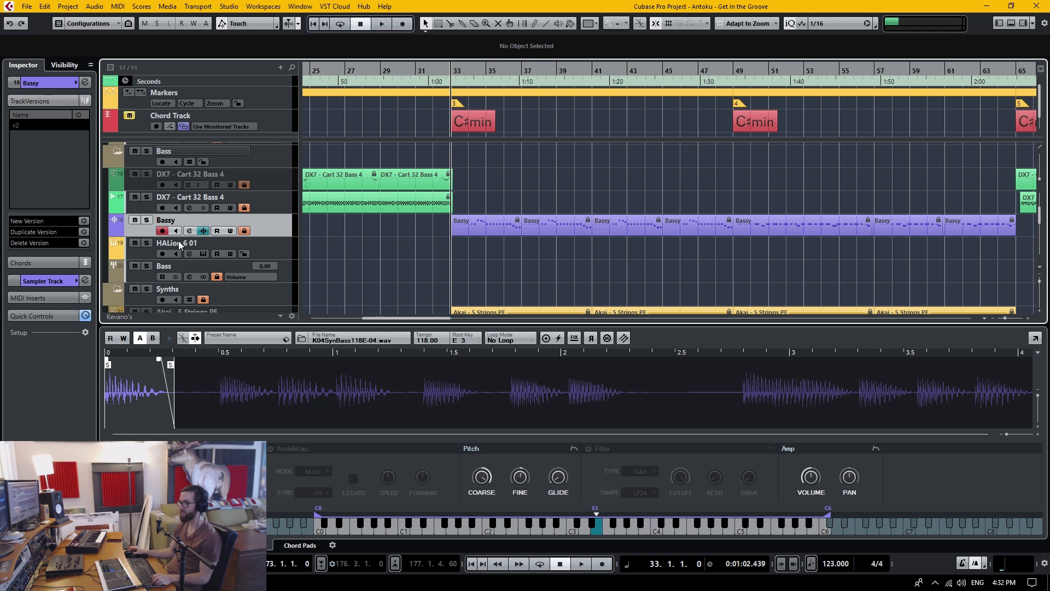
{"action": "left_click", "coordinate": [146, 220]}
{"action": "key", "text": "space"}
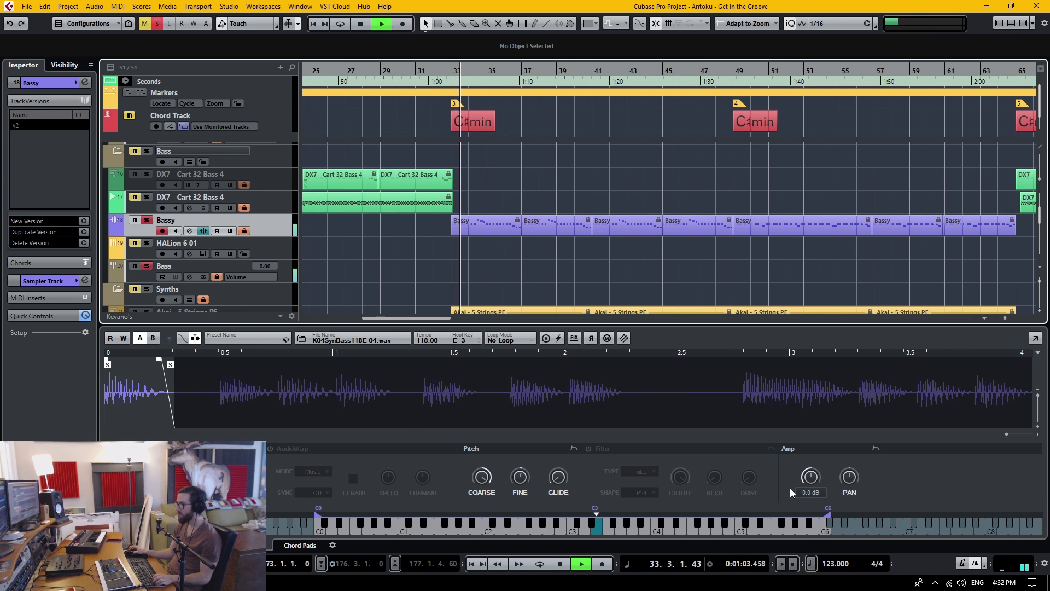
- Enable the sampler's Filter, lower its cutoff and raise its drive
{"action": "left_click", "coordinate": [589, 448]}
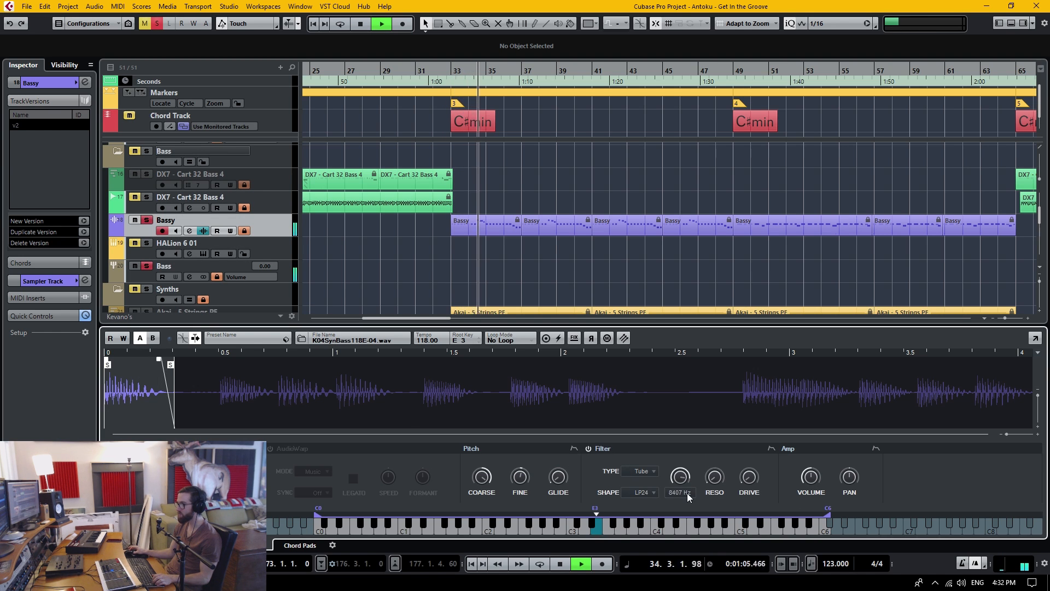
{"action": "left_click_drag", "start_coordinate": [690, 535], "coordinate": [695, 533]}
{"action": "left_click_drag", "start_coordinate": [749, 477], "coordinate": [750, 420]}
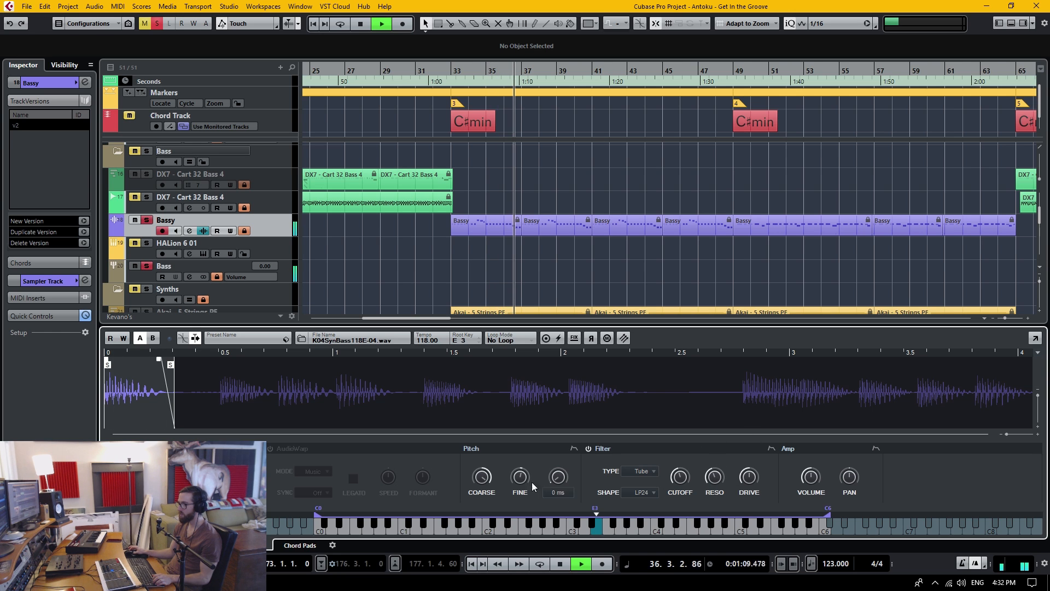
- Turn on AudioWarp for the Bassy sample and adjust the pitch glide time
{"action": "mouse_move", "coordinate": [521, 477]}
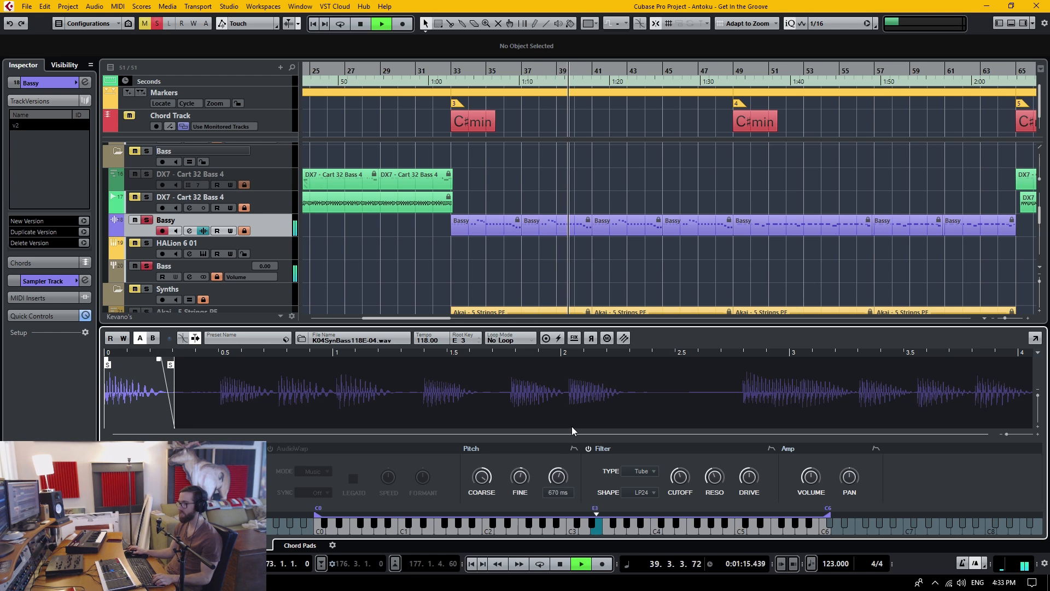
{"action": "left_click", "coordinate": [271, 448]}
{"action": "mouse_move", "coordinate": [559, 493]}
{"action": "mouse_move", "coordinate": [559, 493]}
{"action": "left_mouse_down"}
{"action": "mouse_move", "coordinate": [562, 526]}
{"action": "mouse_move", "coordinate": [558, 485]}
{"action": "left_mouse_up"}
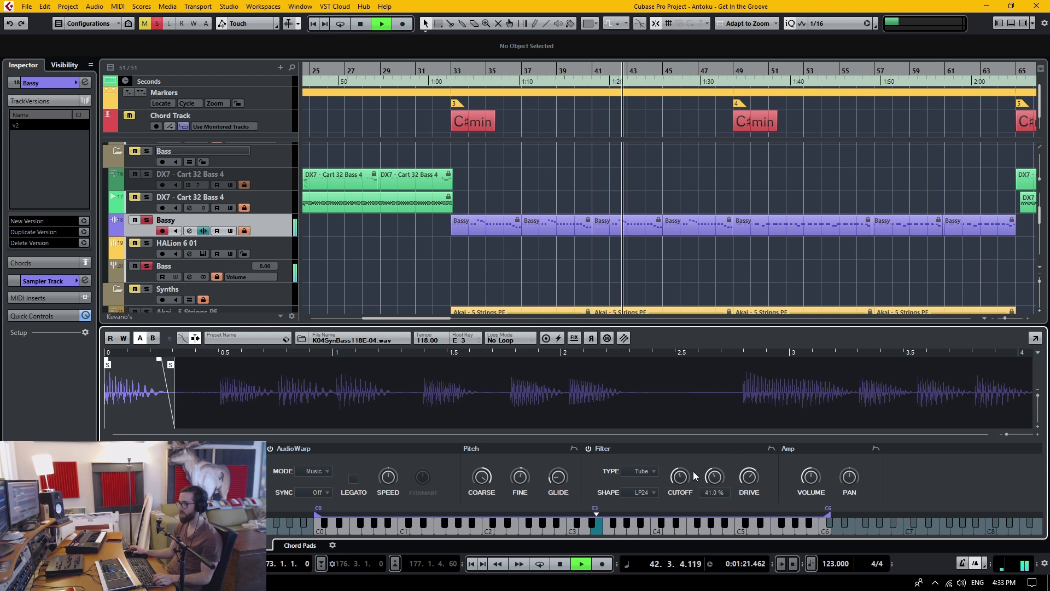
- Turn down the filter drive and the glide time, and stop playback
{"action": "left_click_drag", "start_coordinate": [749, 481], "coordinate": [743, 566]}
{"action": "left_click_drag", "start_coordinate": [558, 479], "coordinate": [571, 524]}
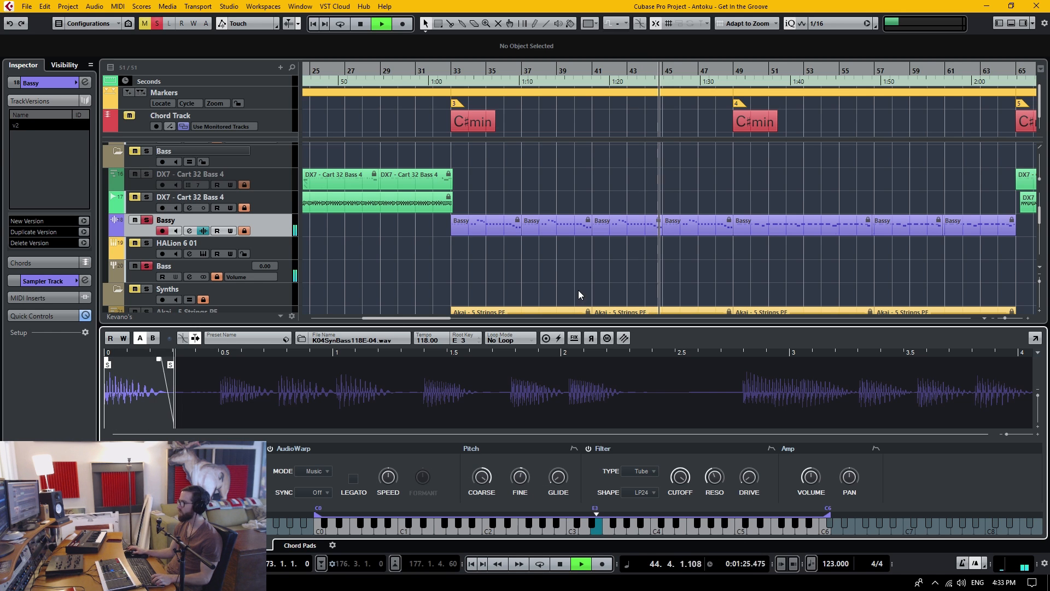
{"action": "key", "text": "space"}
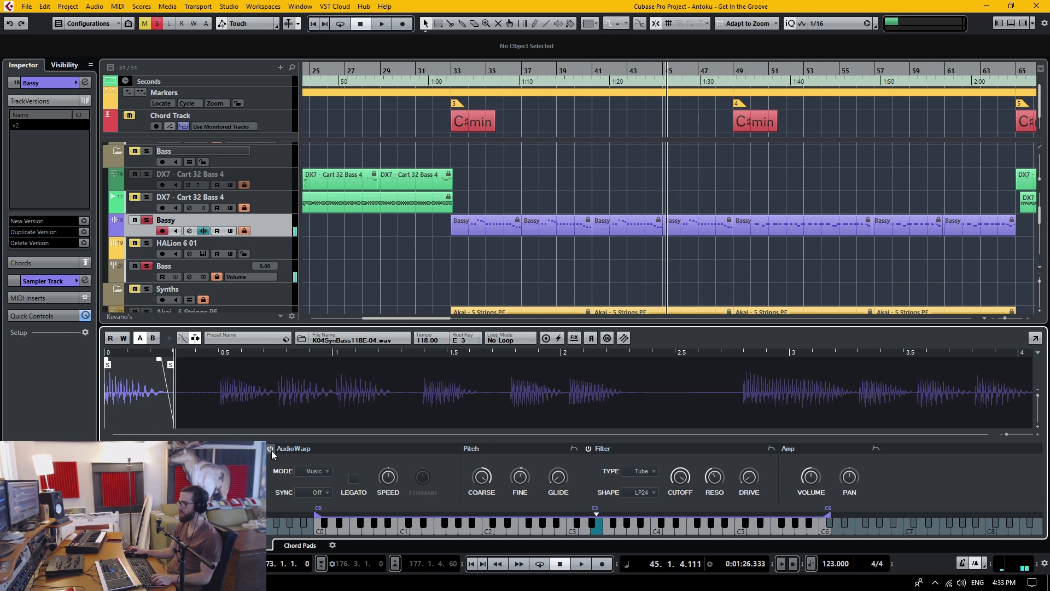
- Replay the Bassy part from about bar 33 while varying the AudioWarp speed, up to about 351%
{"action": "left_click_drag", "start_coordinate": [478, 76], "coordinate": [464, 77]}
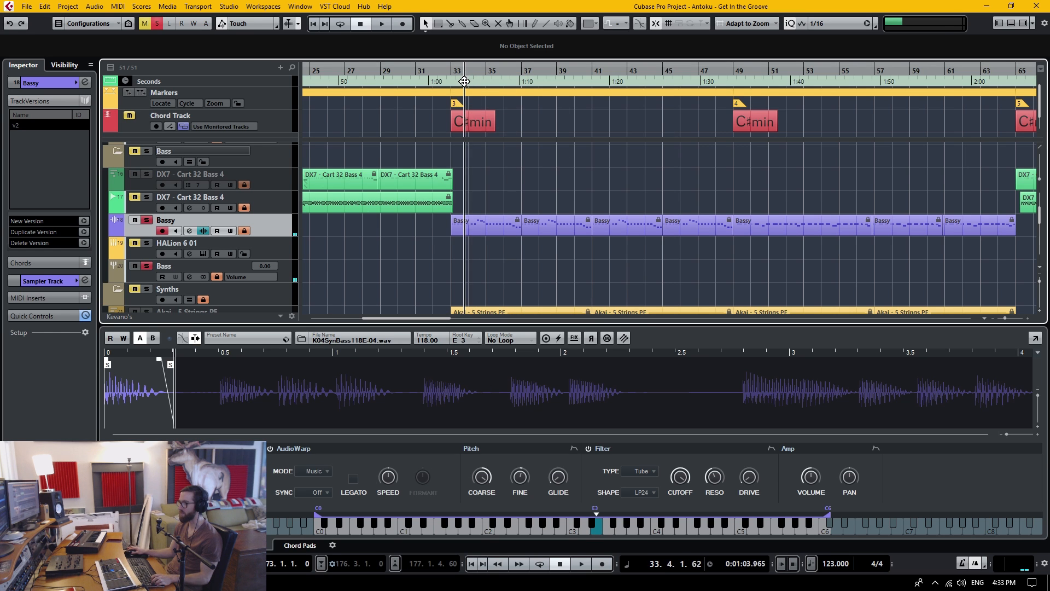
{"action": "key", "text": "space"}
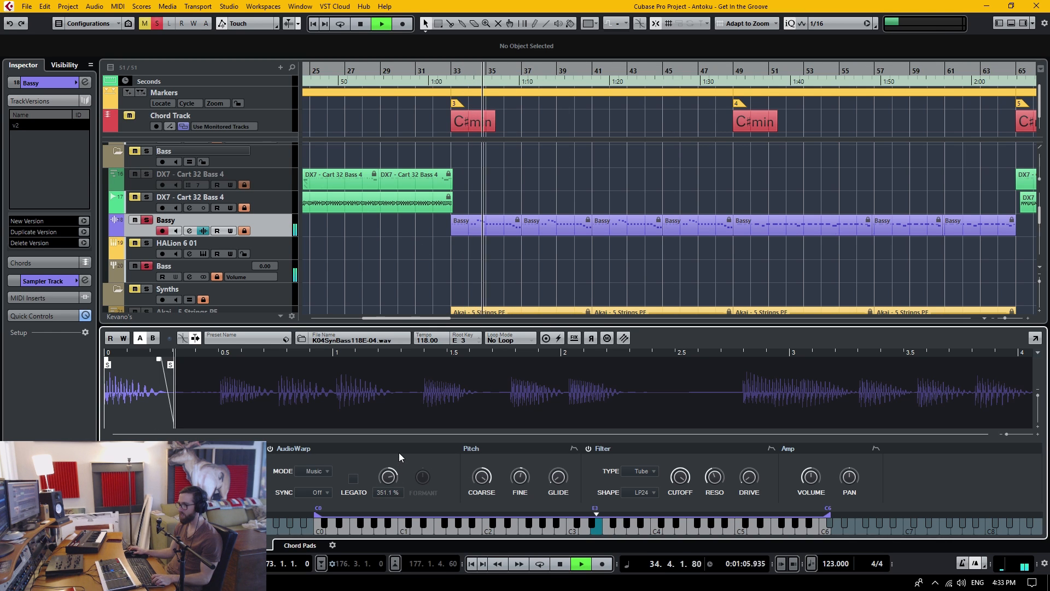
{"action": "left_click_drag", "start_coordinate": [397, 468], "coordinate": [394, 483]}
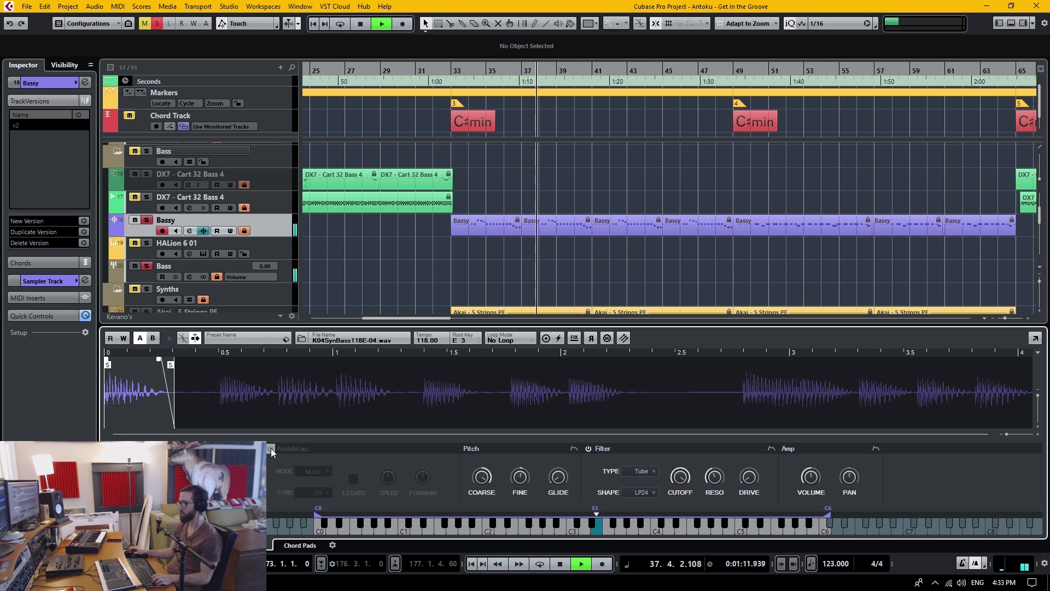
- Set the AudioWarp mode to Solo and its sync to Tempo
{"action": "left_click", "coordinate": [326, 471]}
{"action": "left_click", "coordinate": [320, 490]}
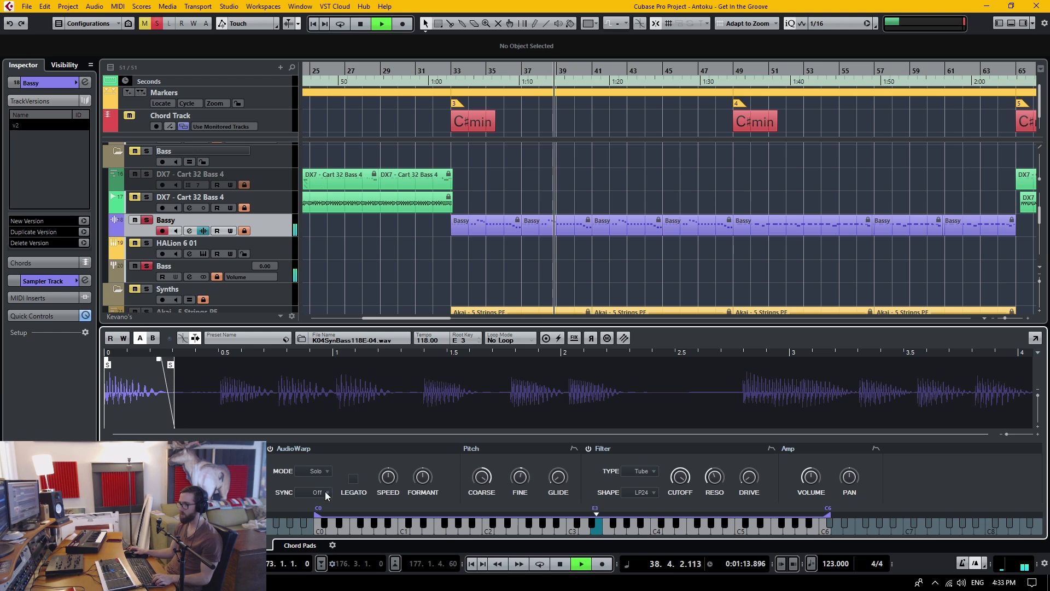
{"action": "left_click", "coordinate": [325, 493]}
{"action": "left_click", "coordinate": [327, 514]}
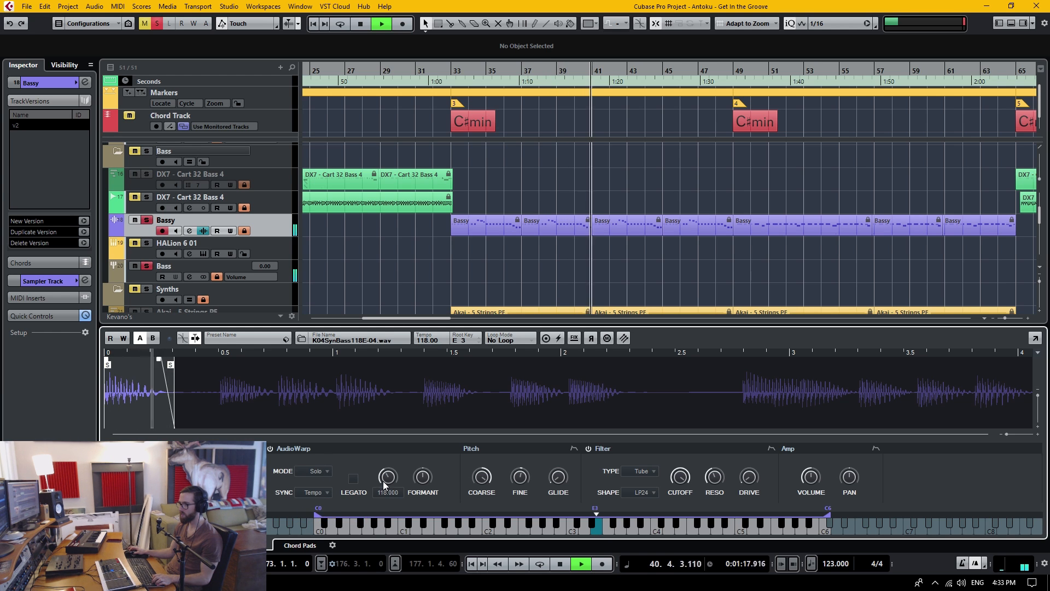
- Turn off AudioWarp tempo sync for the Bassy sample and raise its formant during playback
{"action": "left_click", "coordinate": [325, 493]}
{"action": "left_click", "coordinate": [320, 504]}
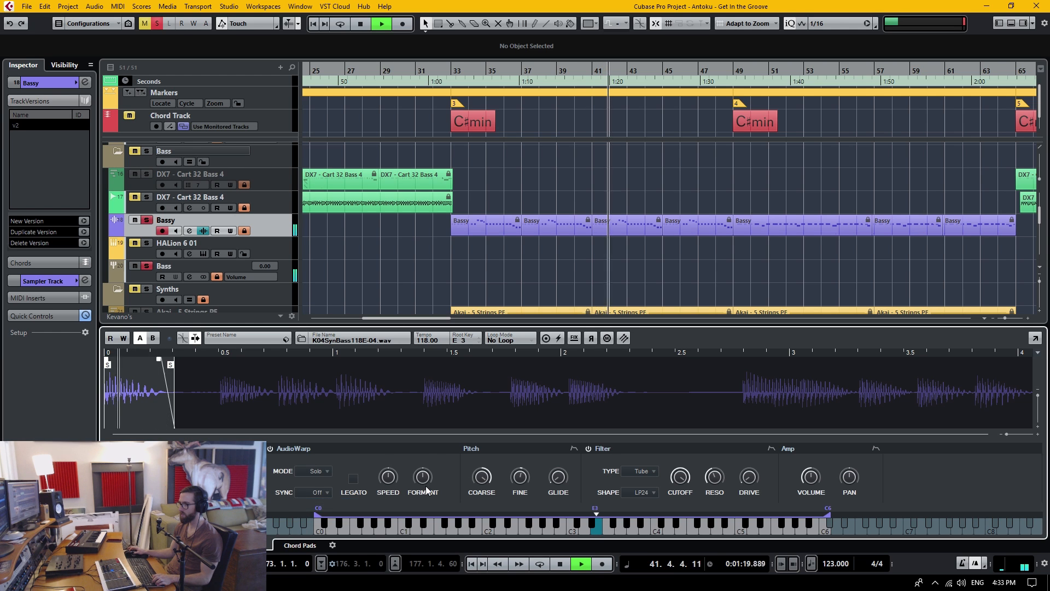
{"action": "left_click_drag", "start_coordinate": [429, 467], "coordinate": [432, 422]}
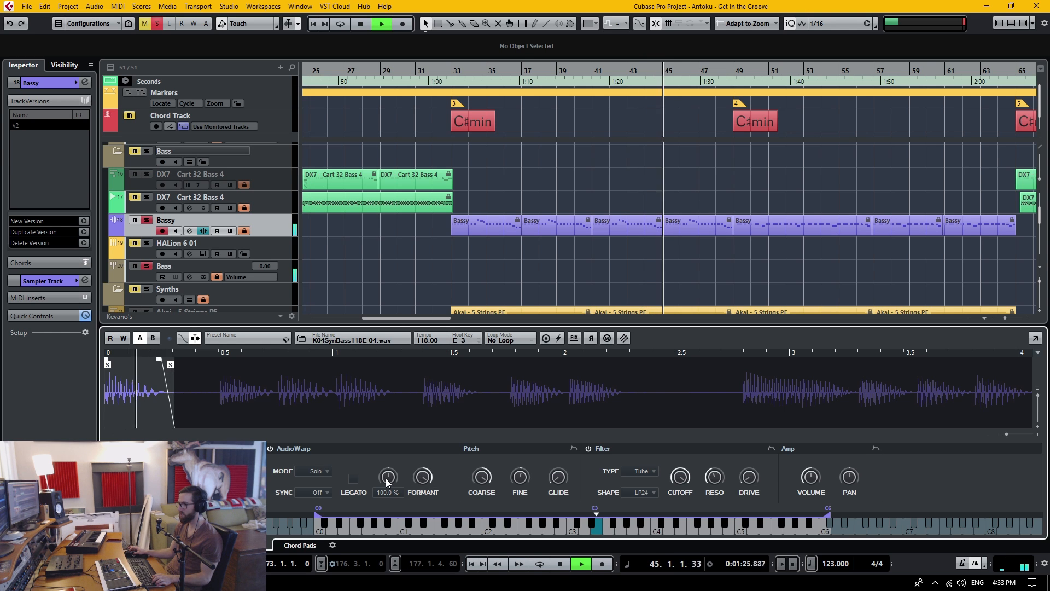
- Lower the AudioWarp speed to about 32.9% and the formant to about -97%, and stop playback
{"action": "mouse_move", "coordinate": [388, 480]}
{"action": "left_mouse_down"}
{"action": "mouse_move", "coordinate": [390, 509]}
{"action": "mouse_move", "coordinate": [391, 479]}
{"action": "left_mouse_up"}
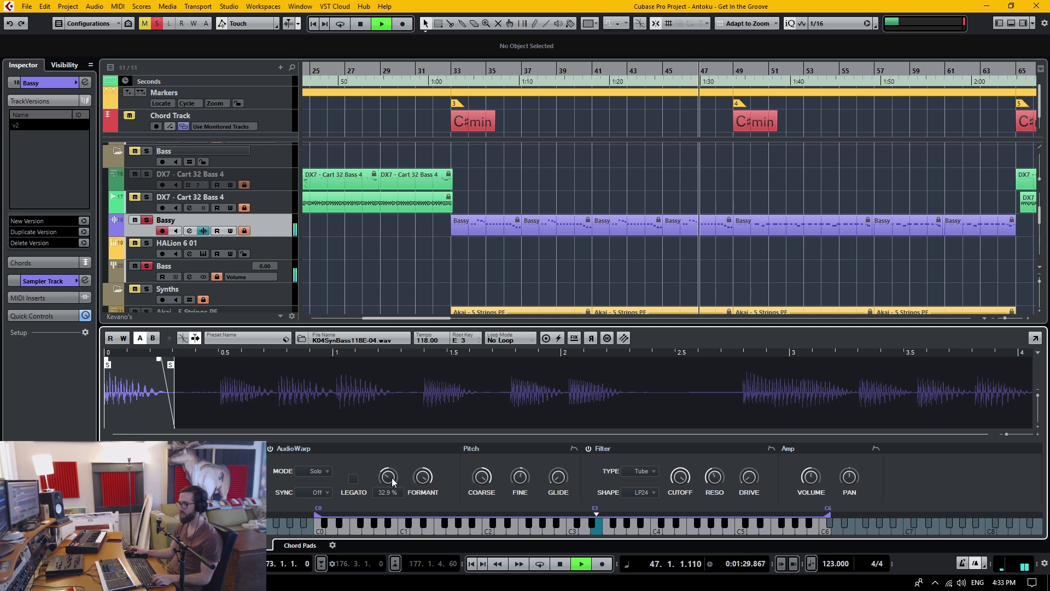
{"action": "left_click_drag", "start_coordinate": [429, 469], "coordinate": [432, 555]}
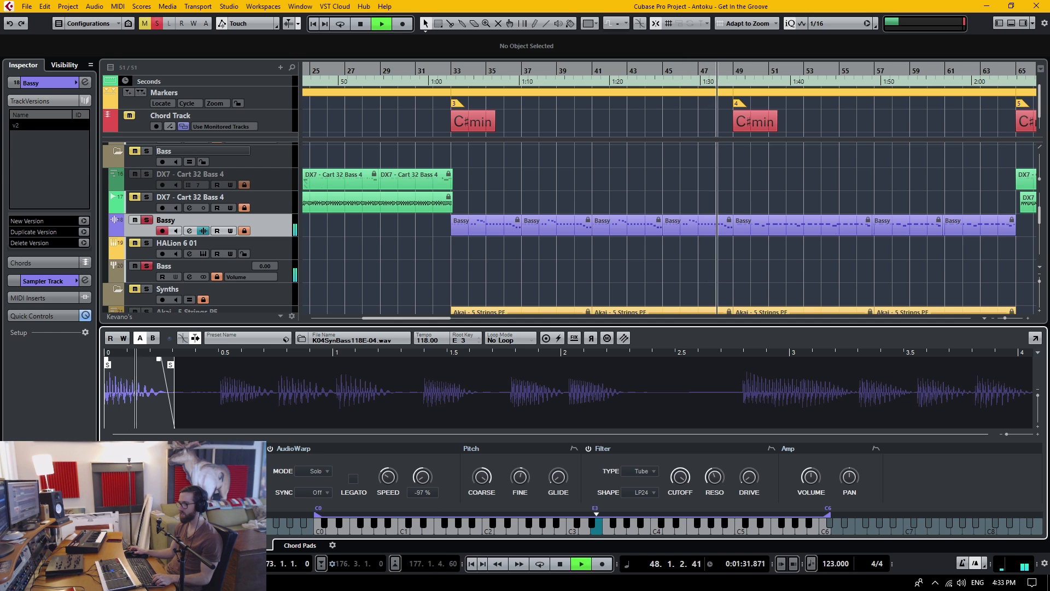
{"action": "key", "text": "space"}
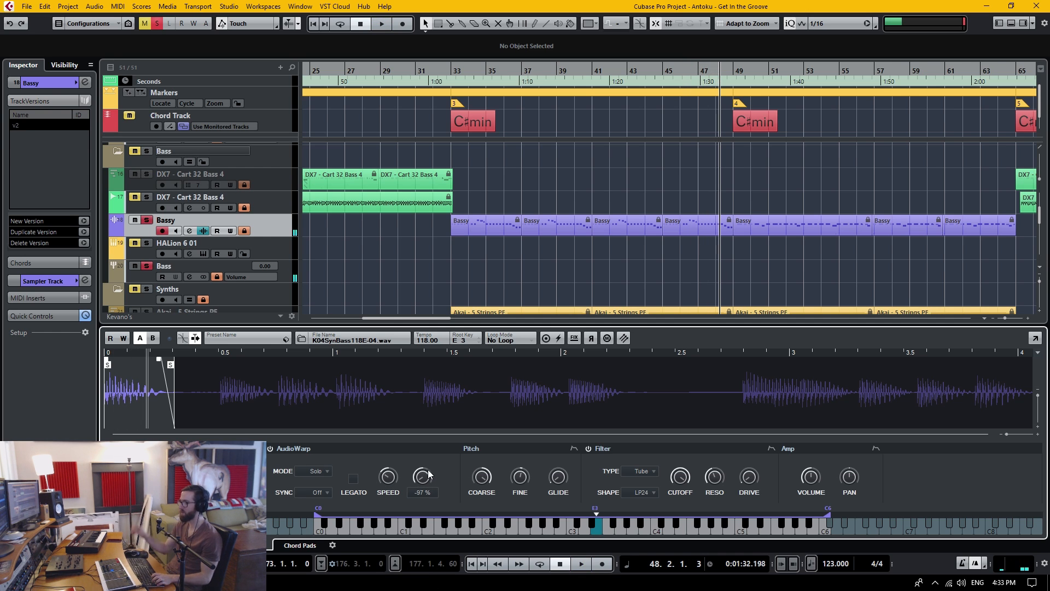
- Reverse the Bassy sample and, while playing from about bar 33, move its start marker to about 3.95 on the sample ruler
{"action": "left_click", "coordinate": [592, 338]}
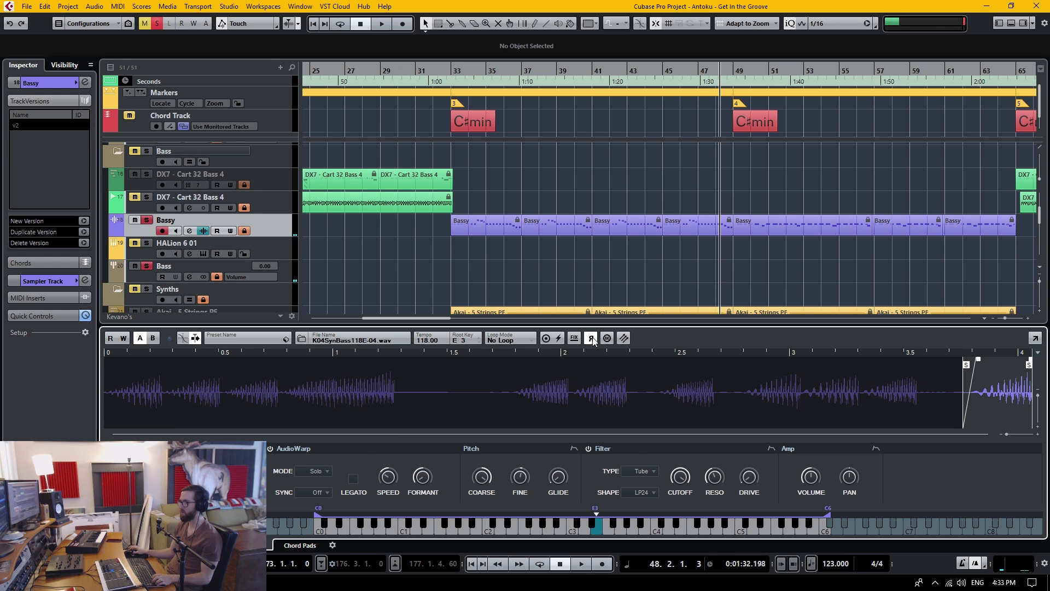
{"action": "key", "text": "space"}
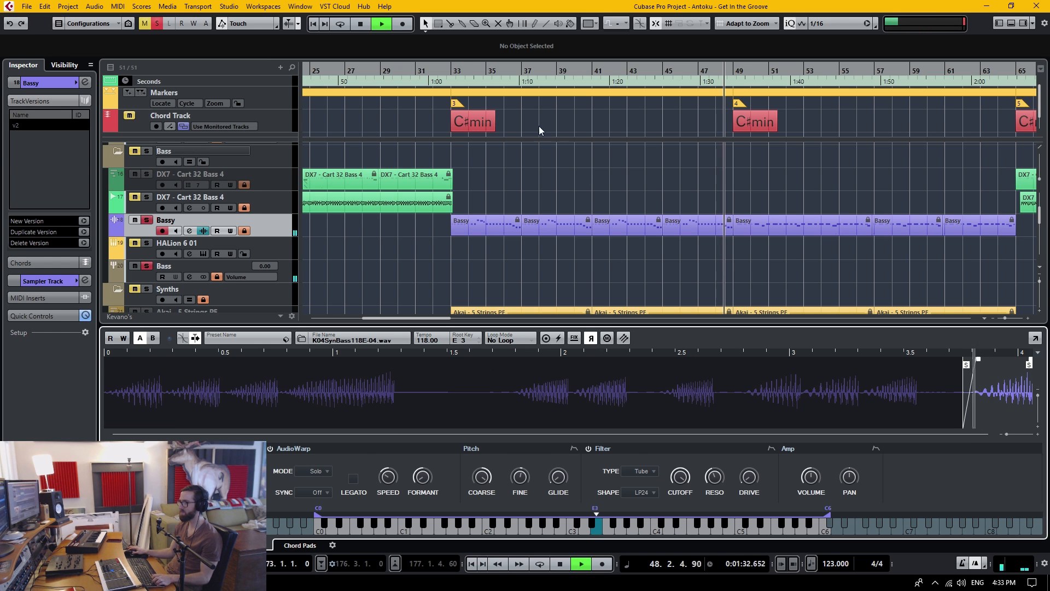
{"action": "left_click", "coordinate": [462, 72]}
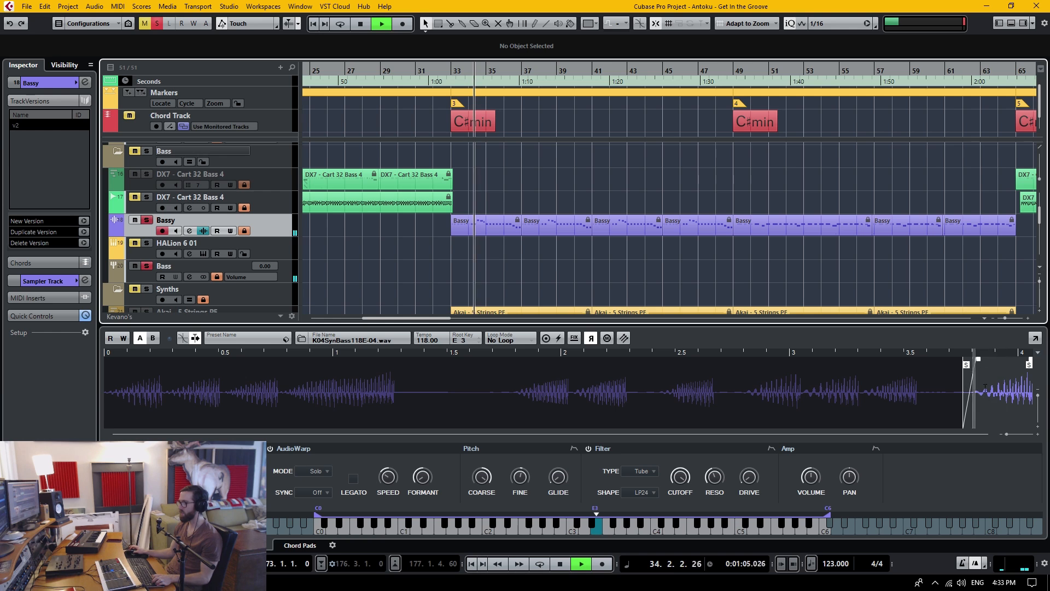
{"action": "left_click_drag", "start_coordinate": [963, 365], "coordinate": [1010, 365]}
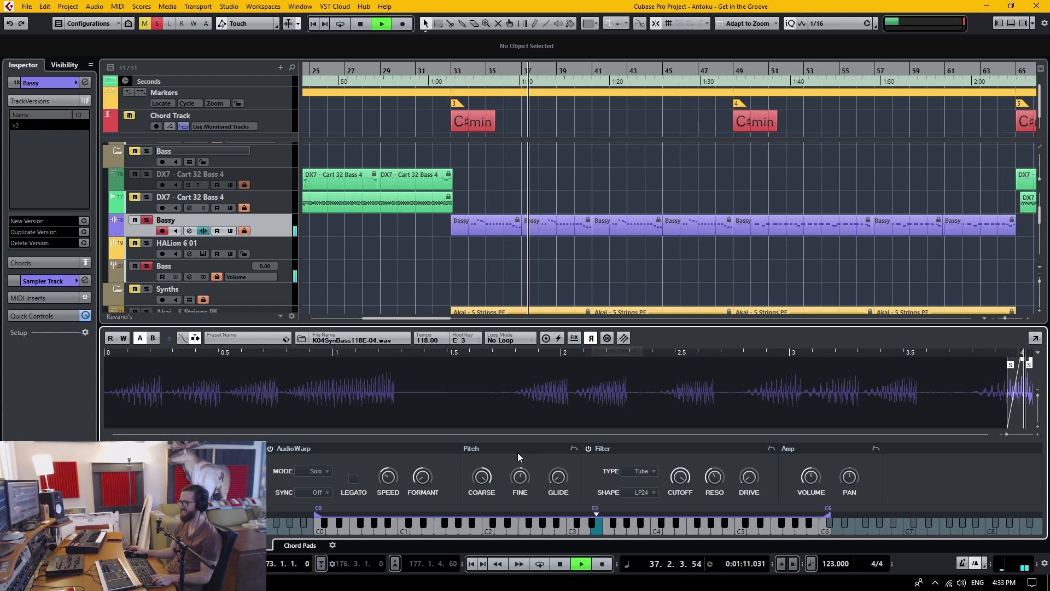
- Reset the AudioWarp formant to its default and adjust the speed while the reversed sample plays
{"action": "key", "text": "space"}
{"action": "left_click", "coordinate": [423, 479], "text": "ctrl"}
{"action": "key", "text": "space"}
{"action": "mouse_move", "coordinate": [386, 490]}
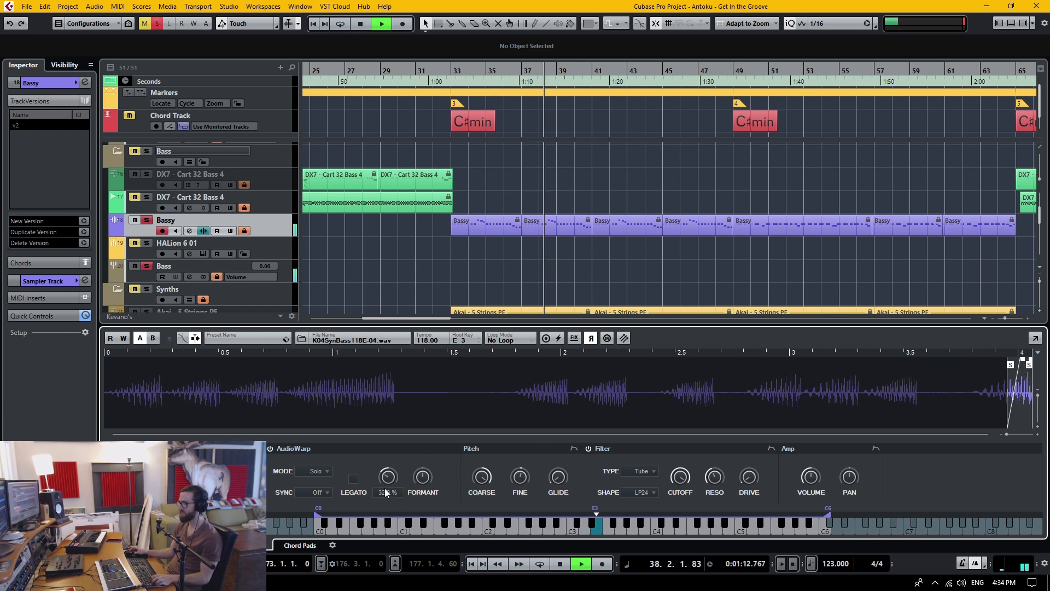
{"action": "left_click_drag", "start_coordinate": [389, 481], "coordinate": [393, 511]}
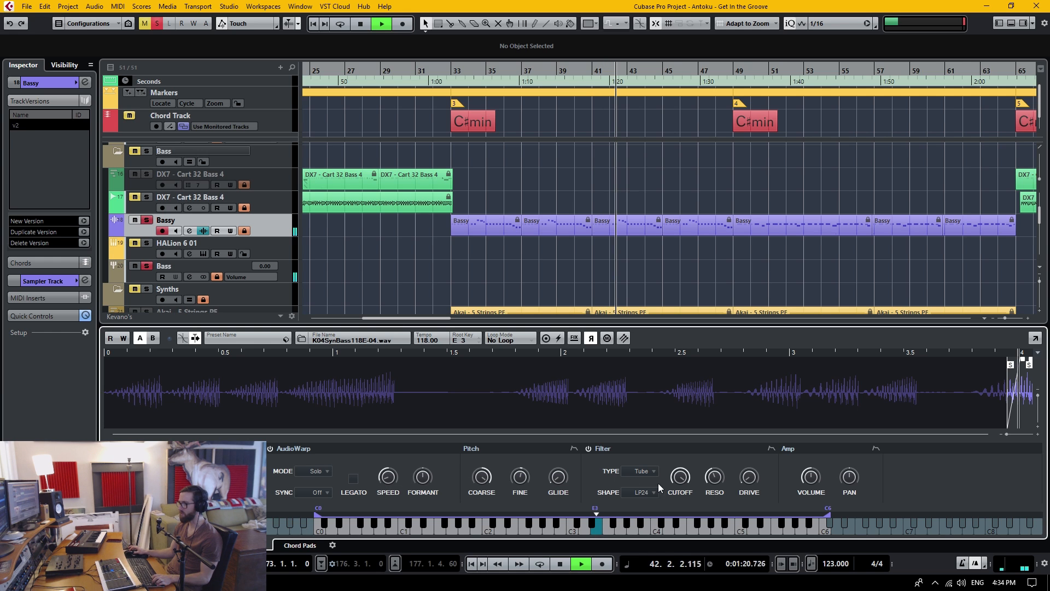
- Raise the sampler's amp volume and fine pitch, and stop playback
{"action": "left_click_drag", "start_coordinate": [812, 477], "coordinate": [815, 418]}
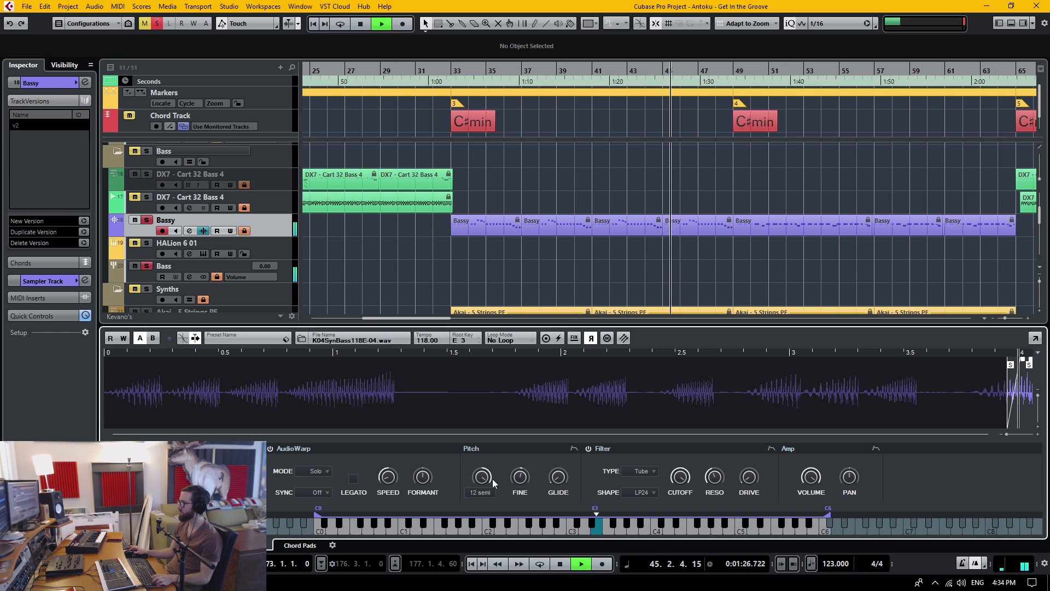
{"action": "left_click_drag", "start_coordinate": [532, 539], "coordinate": [526, 454]}
{"action": "key", "text": "space"}
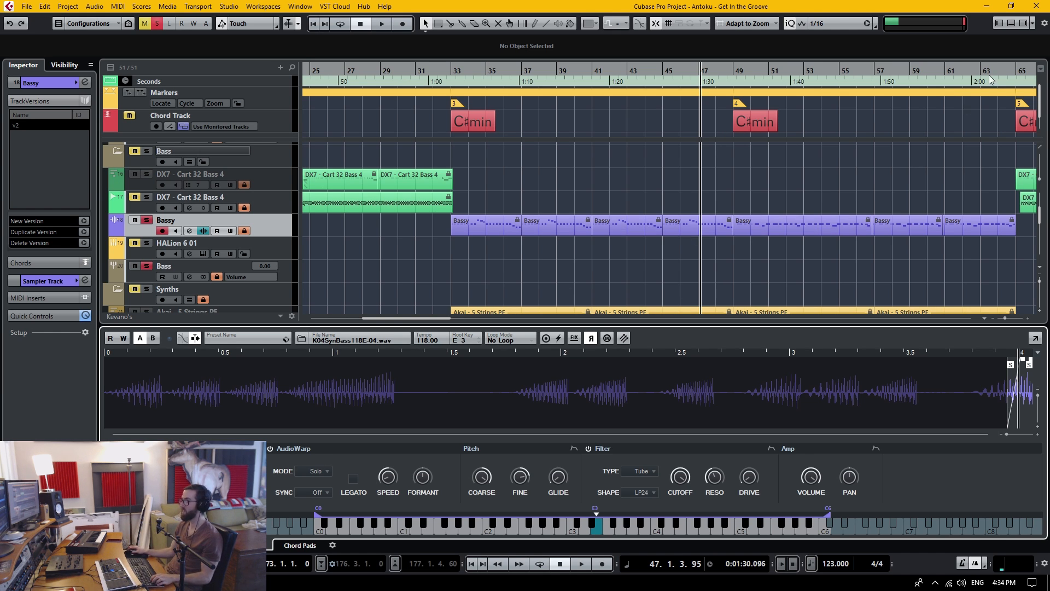
- Show the media browser zone and select the first two Bassy events, from bar 33 to bar 41
{"action": "left_click", "coordinate": [1022, 23]}
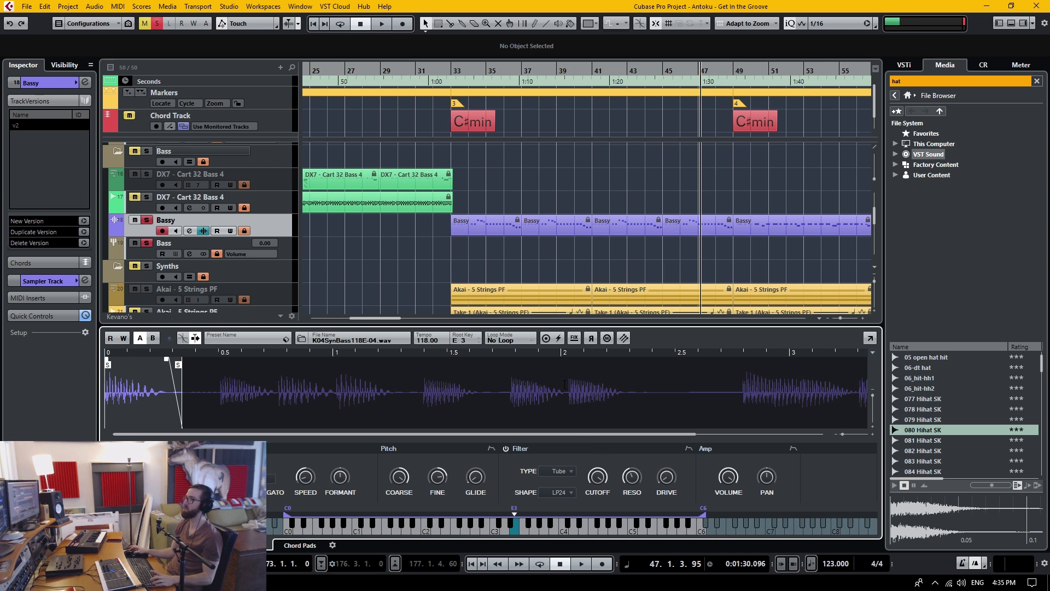
{"action": "left_click_drag", "start_coordinate": [429, 228], "coordinate": [568, 231]}
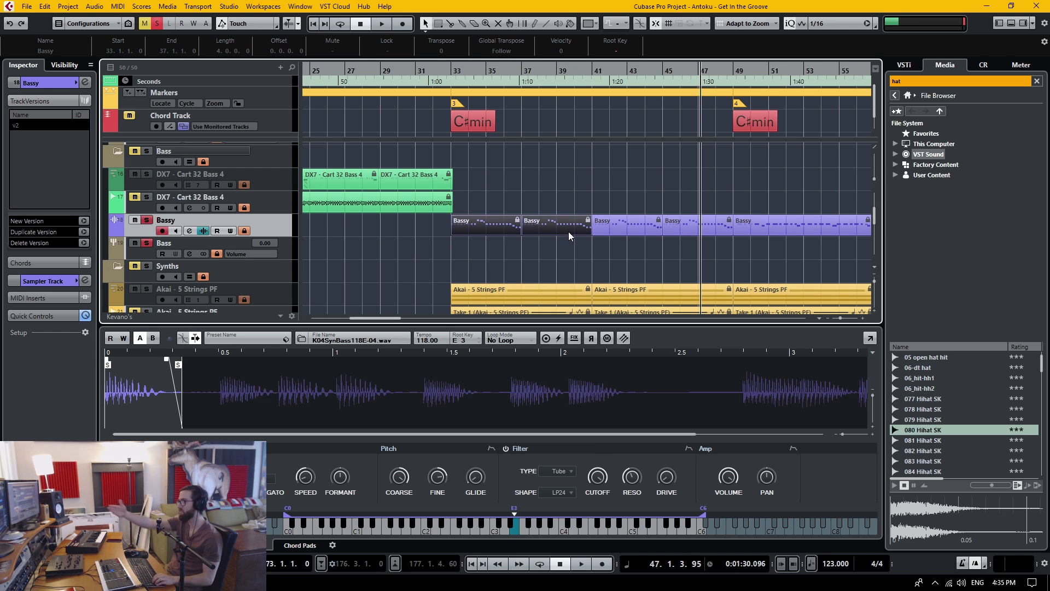